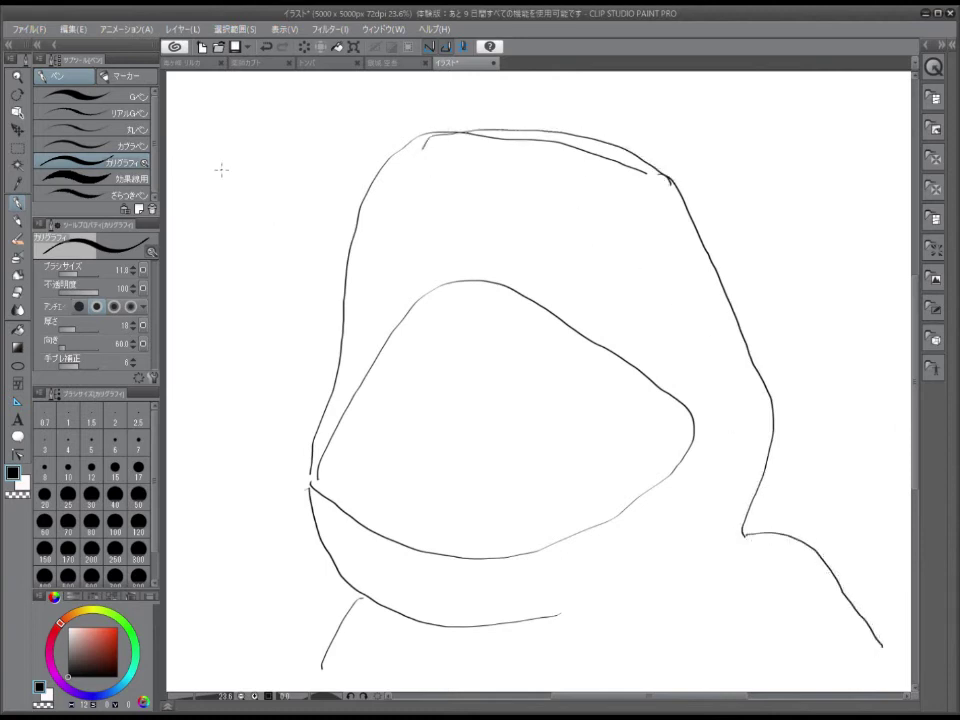
Erase the doubled lines at the crown of the hood and redraw it as one clean curve with the Calligraphy pen
key(e)
click(18, 203)
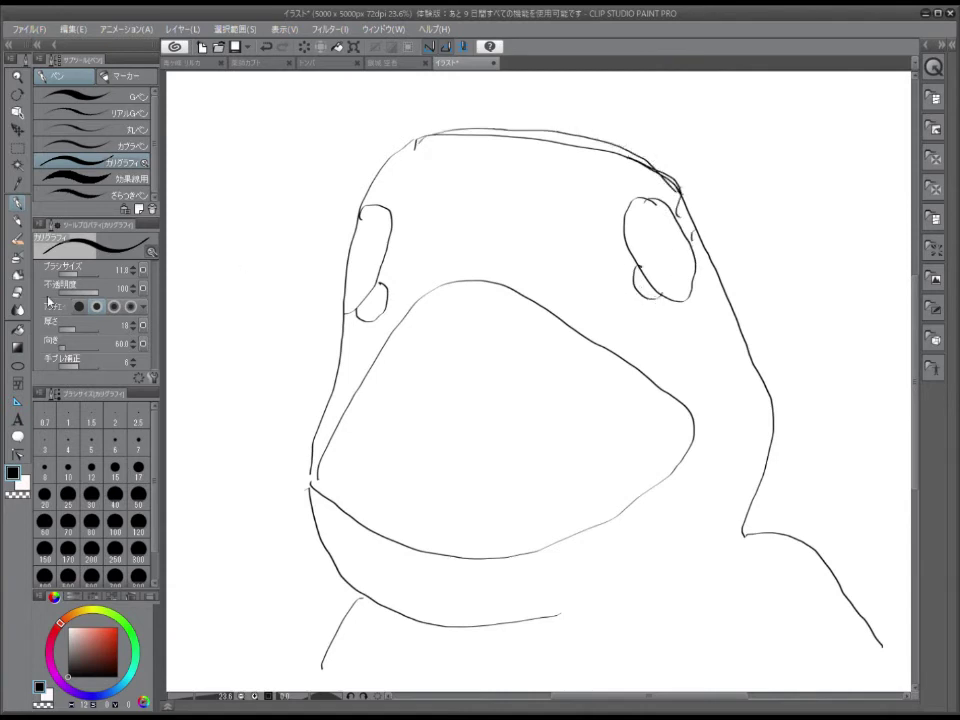
key(e)
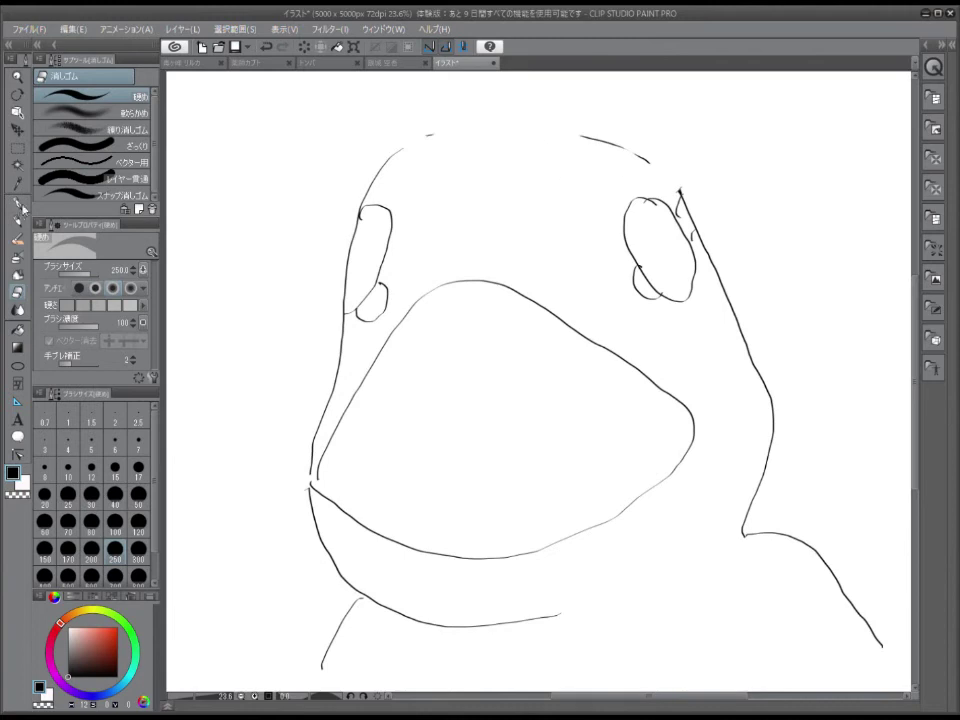
click(19, 204)
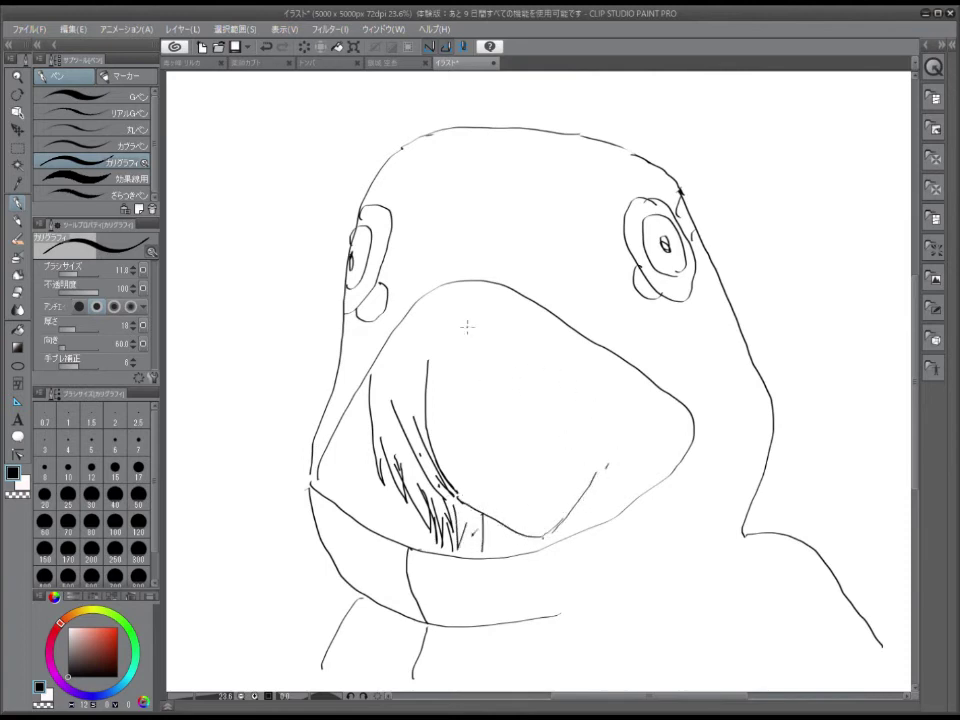
Draw pointed fringe strands across the forehead and the hair along the side of the face, inside the hood
drag(478, 305, 517, 396)
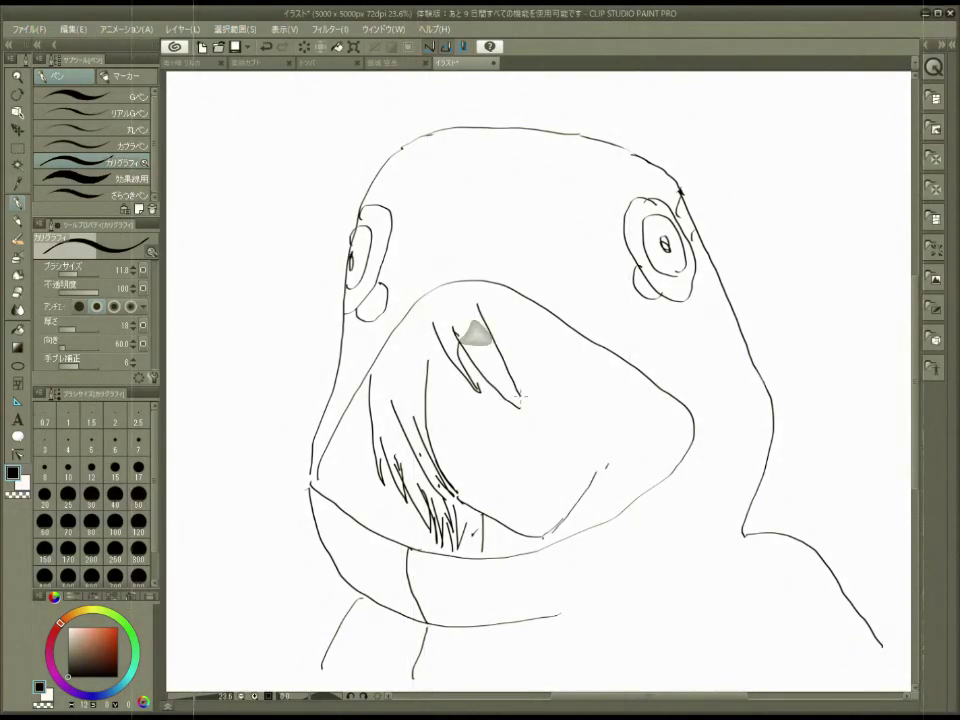
key(ctrl+z)
drag(556, 323, 613, 414)
drag(598, 341, 605, 443)
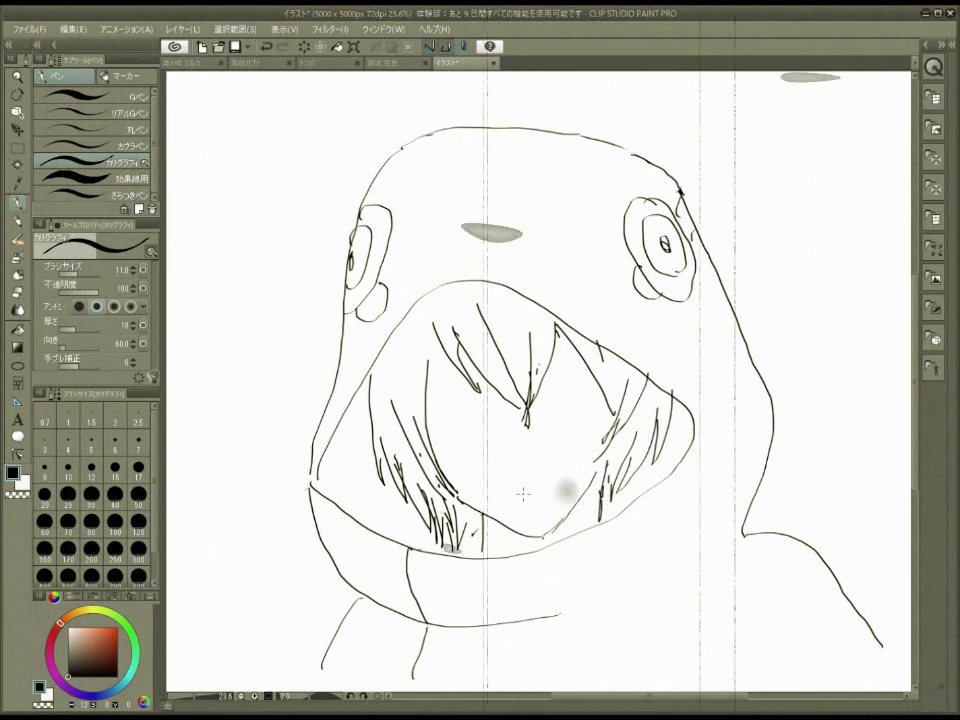
Draw the character's smiling mouth, nose and narrow eyes, with round irises and slanted eyebrows
drag(493, 495, 572, 476)
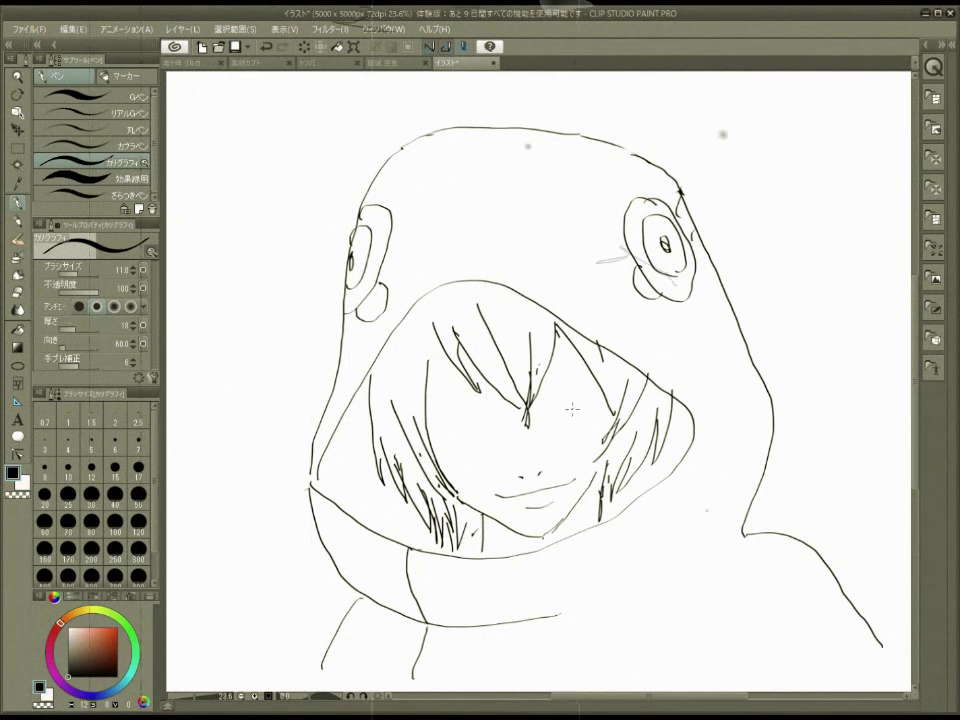
mouse_move(542, 400)
mouse_down()
mouse_move(561, 377)
mouse_move(593, 378)
mouse_move(545, 393)
mouse_up()
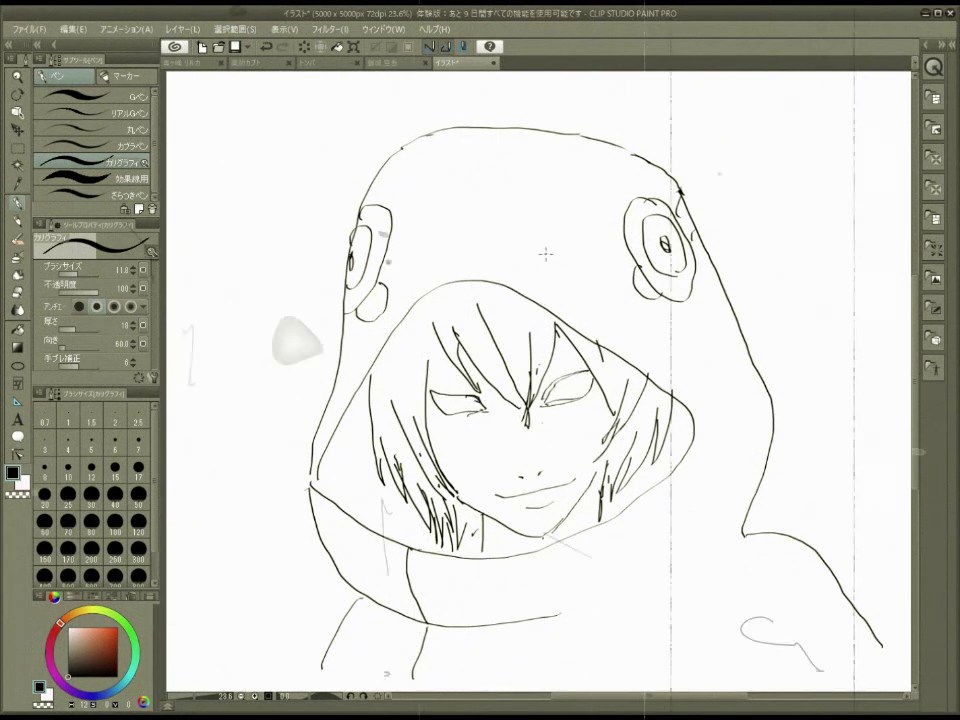
key(e)
key(p)
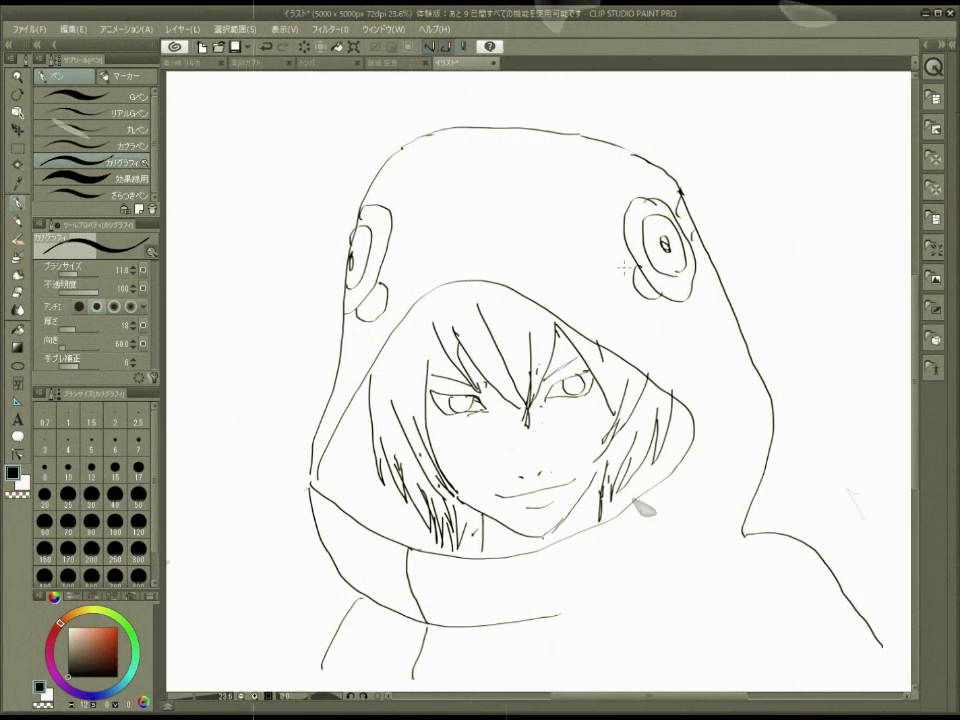
Thicken the hood, hair and facial linework with the Calligraphy pen at size 17 and draw slit pupils in the character's eyes
click(139, 471)
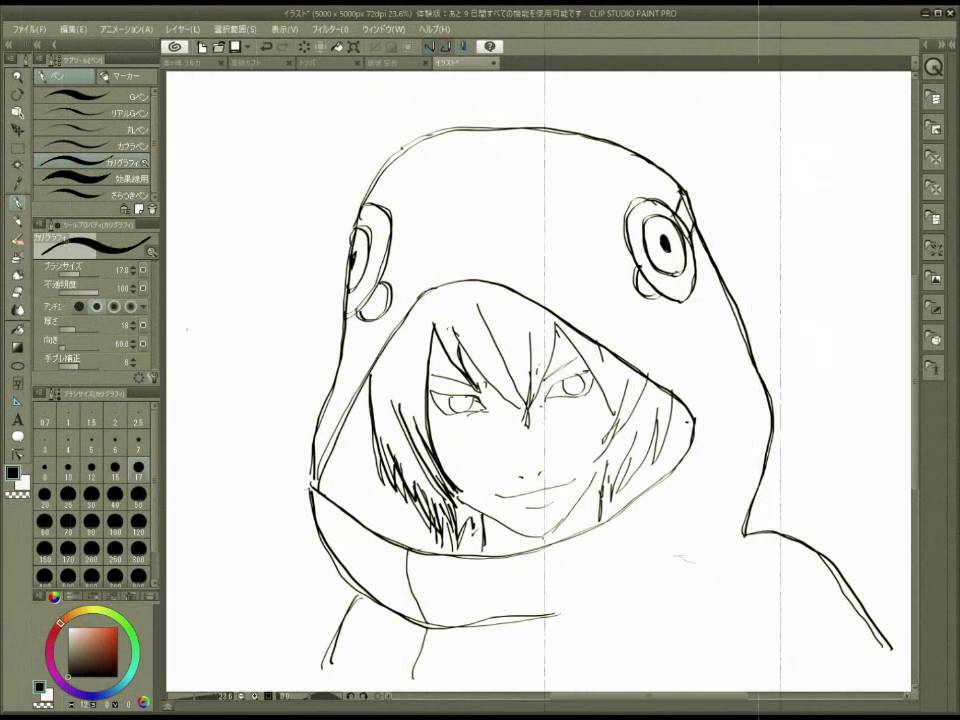
drag(448, 322, 482, 388)
drag(456, 346, 526, 406)
drag(478, 307, 528, 406)
drag(533, 333, 529, 410)
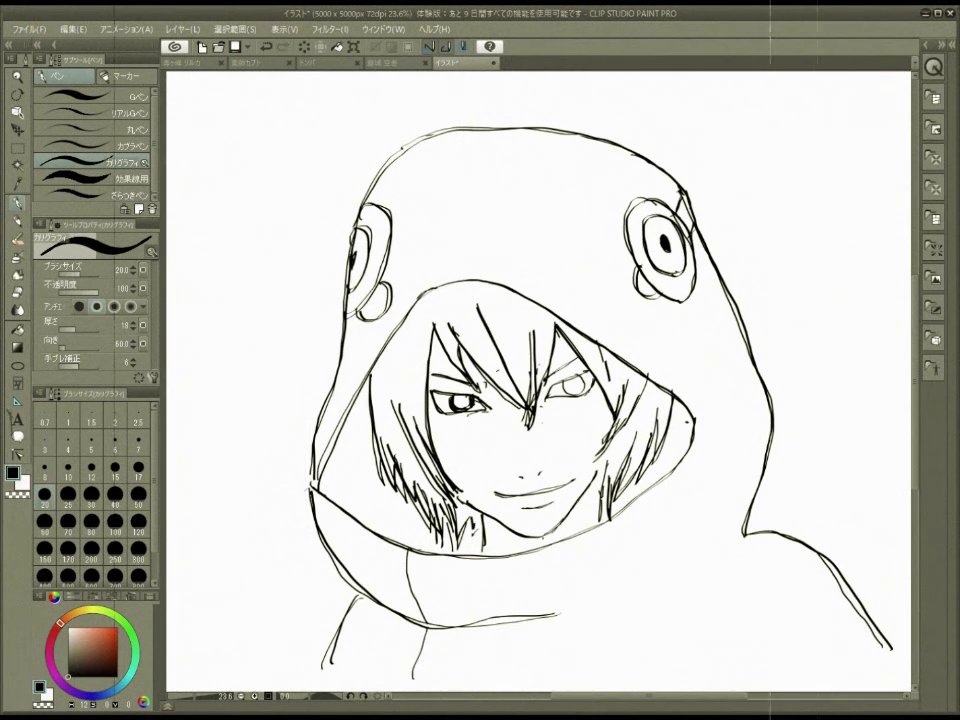
click(138, 469)
drag(462, 395, 462, 409)
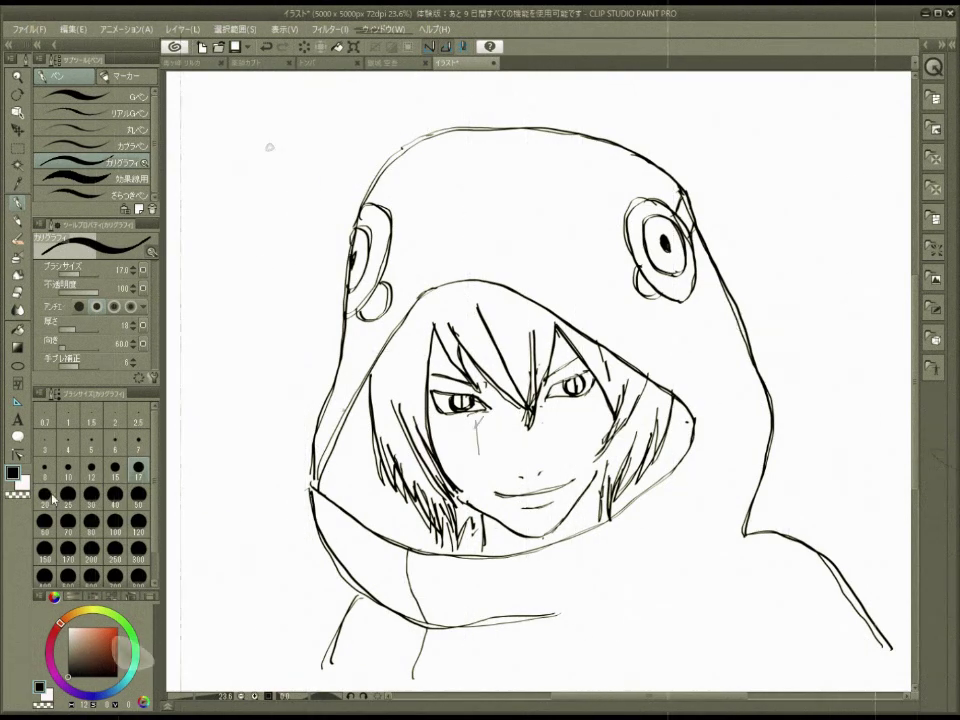
Colour the face pale green and the hood interior behind the hair dark green with the soft airbrush at size 80
click(112, 617)
click(105, 636)
click(107, 611)
click(75, 631)
click(115, 549)
click(18, 258)
mouse_move(466, 432)
mouse_down()
mouse_move(512, 446)
mouse_move(548, 417)
mouse_move(590, 417)
mouse_move(556, 516)
mouse_move(541, 477)
mouse_move(541, 502)
mouse_move(553, 430)
mouse_move(438, 358)
mouse_move(581, 464)
mouse_up()
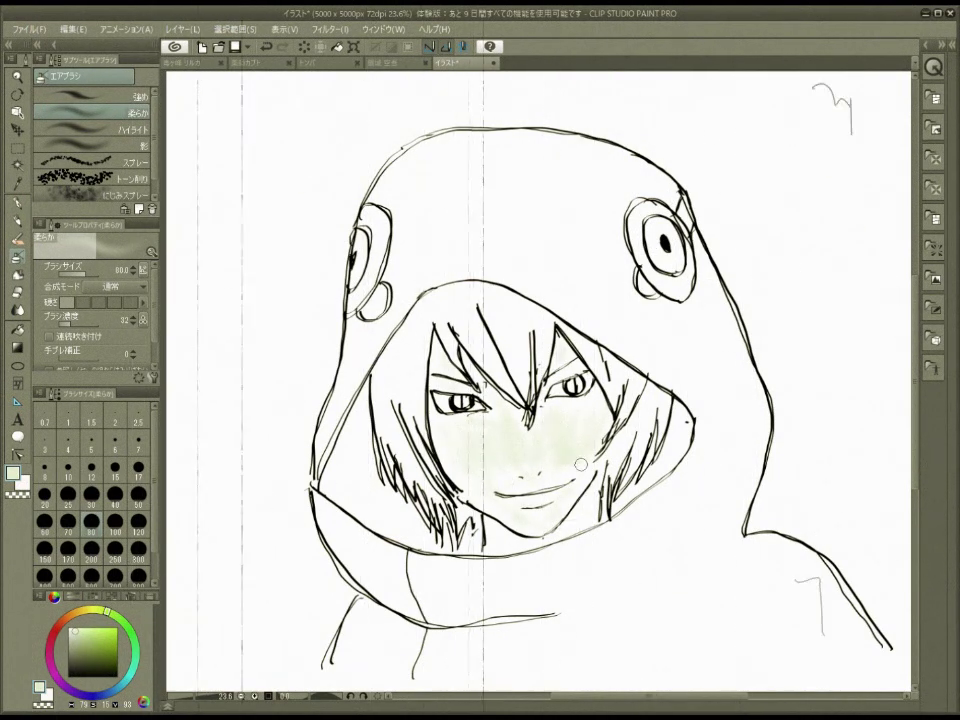
mouse_move(360, 476)
mouse_down()
mouse_move(345, 440)
mouse_move(400, 510)
mouse_move(352, 490)
mouse_move(392, 528)
mouse_up()
mouse_move(681, 412)
mouse_down()
mouse_move(632, 490)
mouse_move(672, 450)
mouse_up()
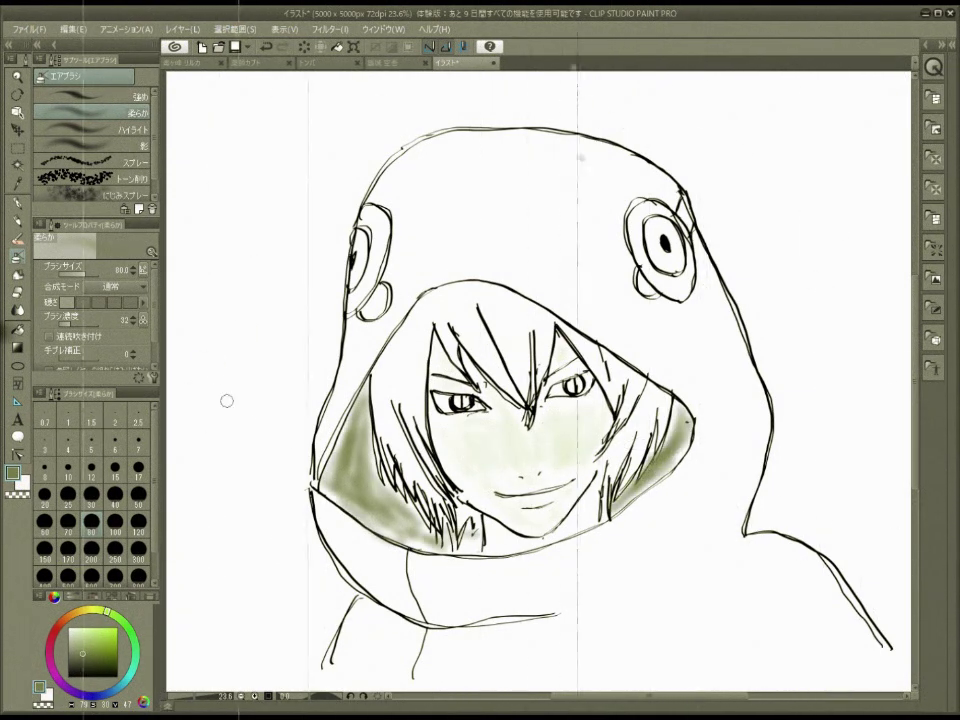
Block in the hood, collar and shoulders in dark brown with the soft airbrush at size 300
click(59, 624)
click(89, 662)
click(138, 549)
mouse_move(466, 181)
mouse_down()
mouse_move(608, 280)
mouse_move(714, 424)
mouse_move(681, 514)
mouse_move(460, 578)
mouse_up()
mouse_move(378, 662)
mouse_down()
mouse_move(585, 628)
mouse_move(724, 628)
mouse_move(731, 543)
mouse_move(833, 645)
mouse_up()
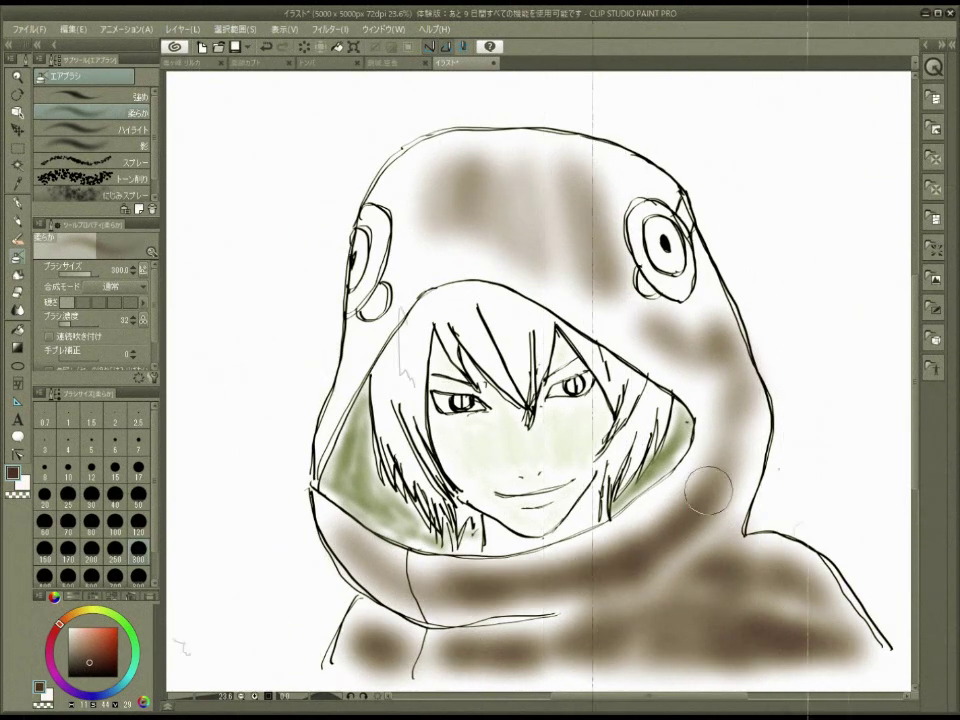
mouse_move(525, 240)
mouse_down()
mouse_move(419, 258)
mouse_move(555, 195)
mouse_up()
Fill the narrow areas along the hood's edges and around the face opening in dark brown with a smaller airbrush
click(138, 495)
mouse_move(349, 373)
mouse_down()
mouse_move(326, 445)
mouse_move(416, 225)
mouse_move(433, 154)
mouse_move(424, 279)
mouse_move(568, 171)
mouse_move(589, 167)
mouse_move(640, 188)
mouse_move(448, 160)
mouse_move(400, 182)
mouse_up()
click(115, 495)
mouse_move(715, 310)
mouse_down()
mouse_move(705, 380)
mouse_move(691, 385)
mouse_move(621, 347)
mouse_move(602, 308)
mouse_move(644, 313)
mouse_move(486, 220)
mouse_move(602, 328)
mouse_move(441, 256)
mouse_move(586, 287)
mouse_move(440, 210)
mouse_move(430, 227)
mouse_move(565, 245)
mouse_up()
mouse_move(323, 512)
mouse_down()
mouse_move(346, 535)
mouse_move(496, 586)
mouse_move(701, 469)
mouse_move(618, 531)
mouse_move(710, 426)
mouse_up()
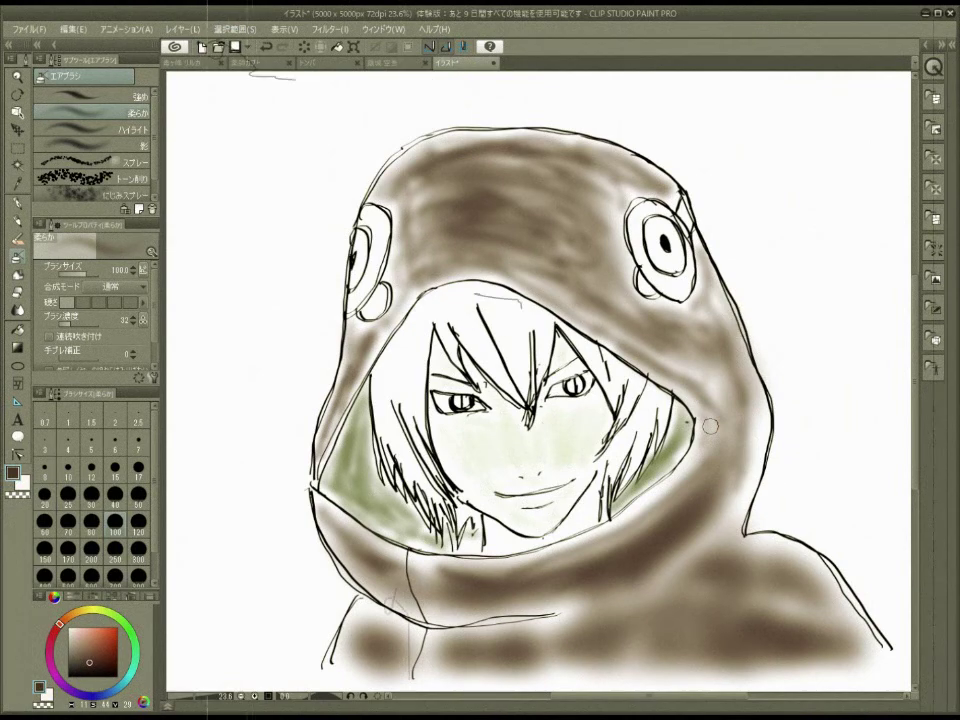
Deepen and even out the brown on the hood, collar and shoulders with the airbrush at size 200
click(91, 549)
mouse_move(432, 185)
mouse_down()
mouse_move(482, 223)
mouse_move(564, 239)
mouse_move(696, 331)
mouse_move(669, 531)
mouse_move(430, 580)
mouse_move(345, 540)
mouse_up()
drag(368, 640, 400, 645)
drag(754, 606, 710, 618)
mouse_move(410, 235)
mouse_down()
mouse_move(429, 169)
mouse_move(510, 150)
mouse_up()
mouse_move(744, 660)
mouse_down()
mouse_move(761, 606)
mouse_move(790, 635)
mouse_up()
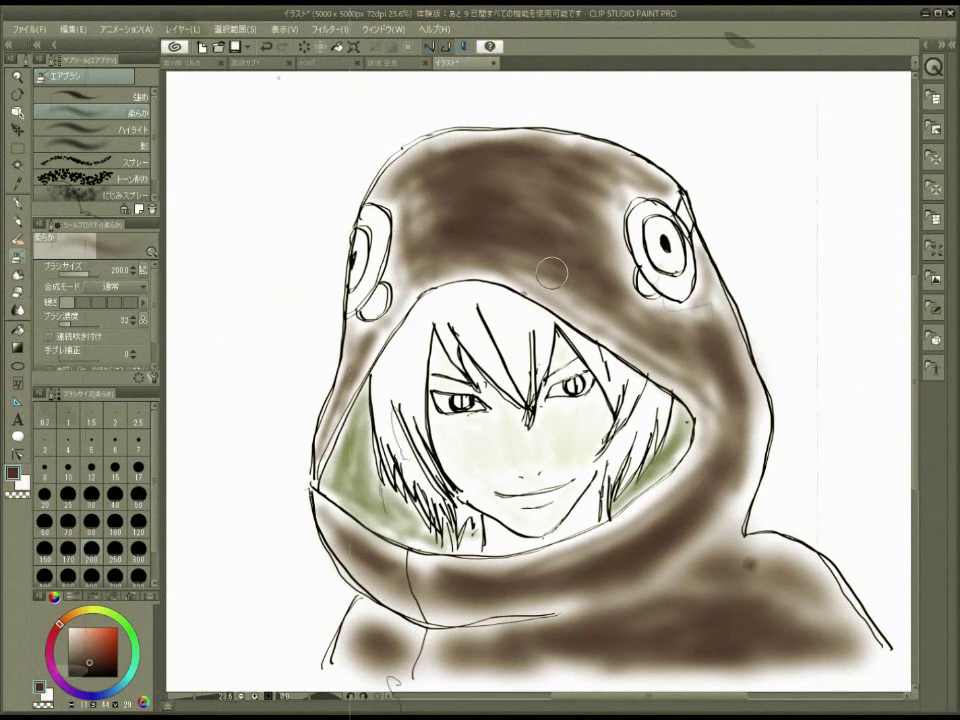
Colour the inner rings of both snake eyes on the hood yellow with the airbrush at size 50
drag(64, 622, 85, 609)
click(105, 635)
click(138, 495)
drag(352, 283, 361, 238)
mouse_move(653, 230)
mouse_down()
mouse_move(658, 260)
mouse_move(674, 248)
mouse_up()
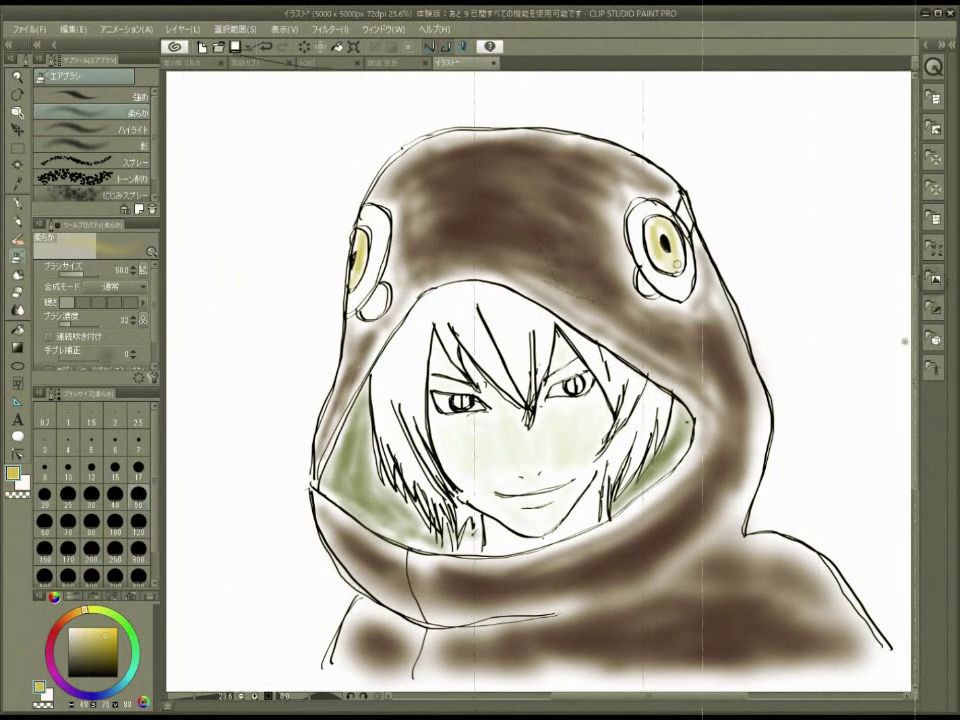
Colour the small round markings beside the hood's snake eyes reddish brown
click(59, 625)
click(101, 645)
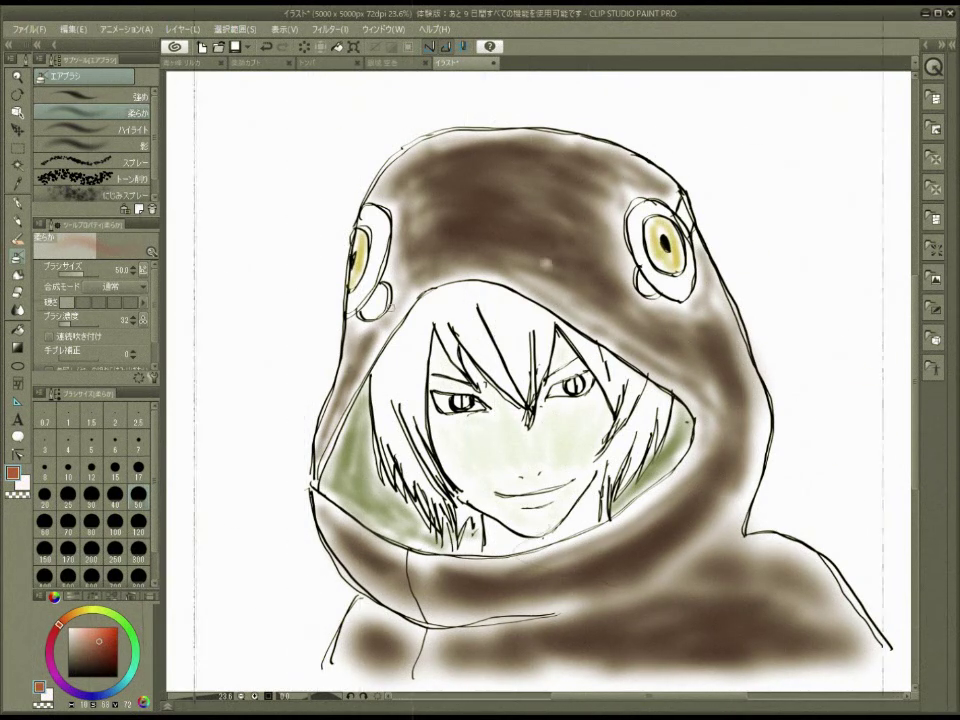
click(375, 303)
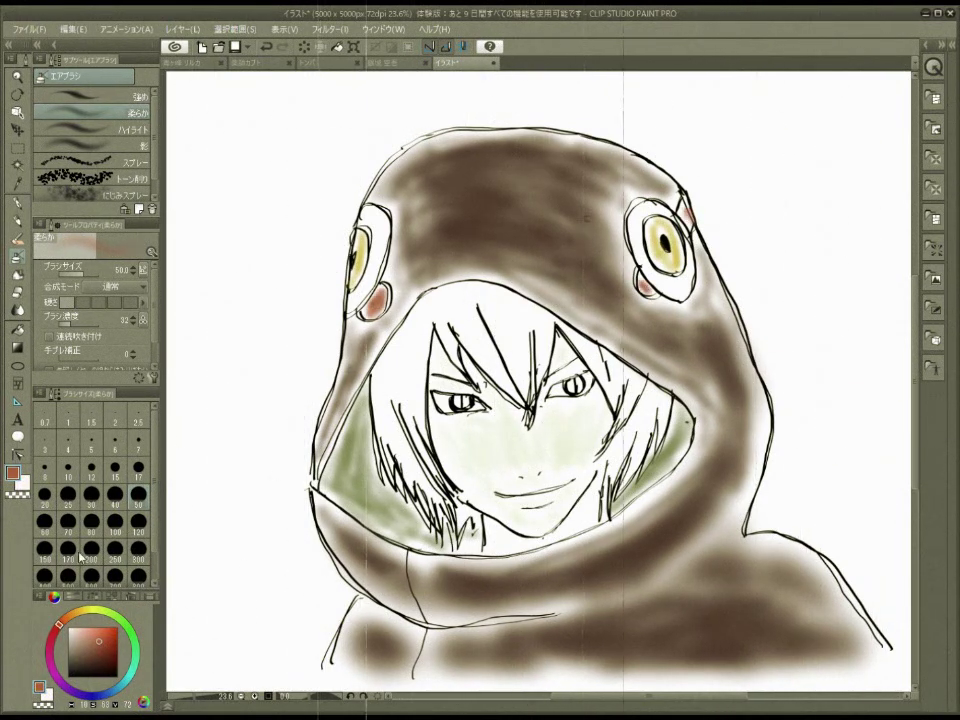
Tint the character's hair very pale grey-green with the soft airbrush at size 50
click(135, 660)
click(73, 637)
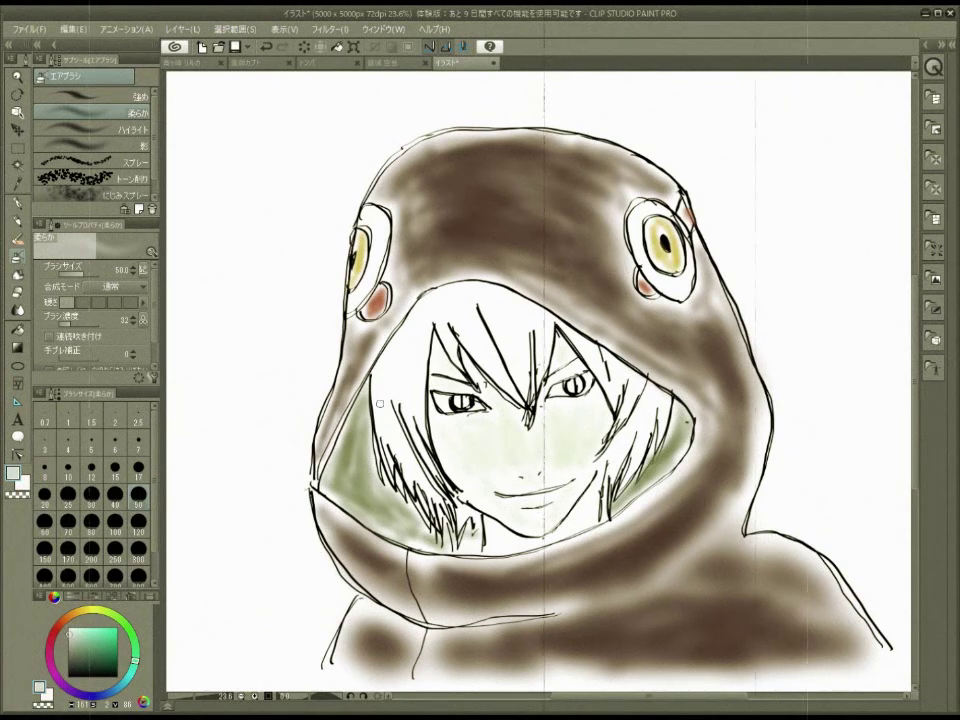
mouse_move(379, 393)
mouse_down()
mouse_move(408, 400)
mouse_move(425, 325)
mouse_move(520, 335)
mouse_move(648, 401)
mouse_up()
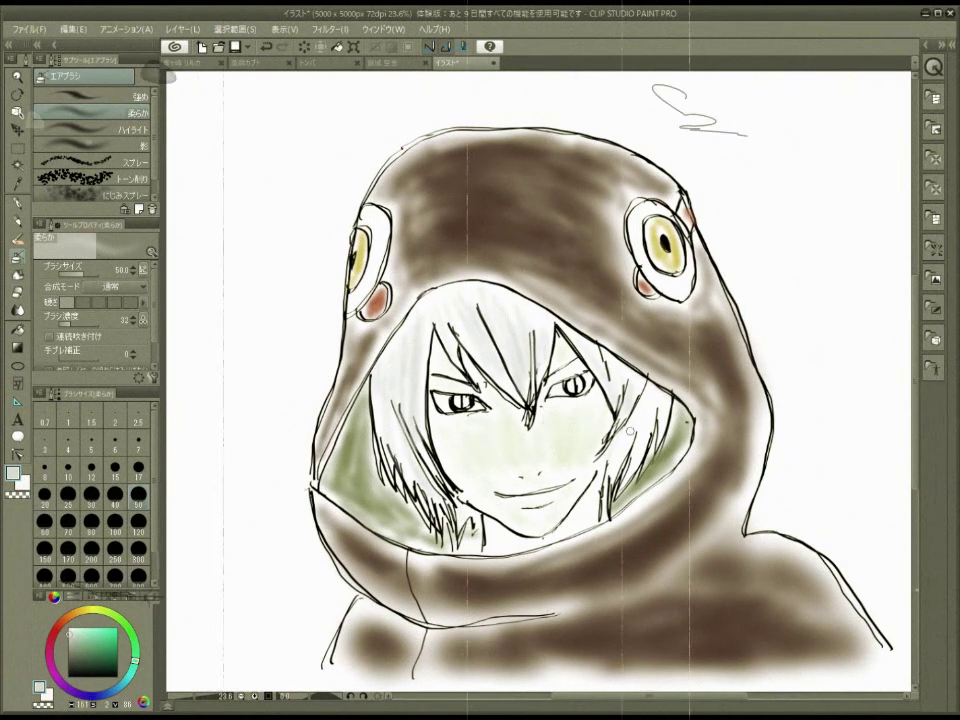
Sample the yellow from the hood's snake eye and colour both of the character's irises with it
alt+click(358, 262)
drag(460, 396, 462, 407)
drag(574, 379, 576, 391)
Choose a pale purple as the drawing colour and set the soft airbrush size to 15
click(53, 668)
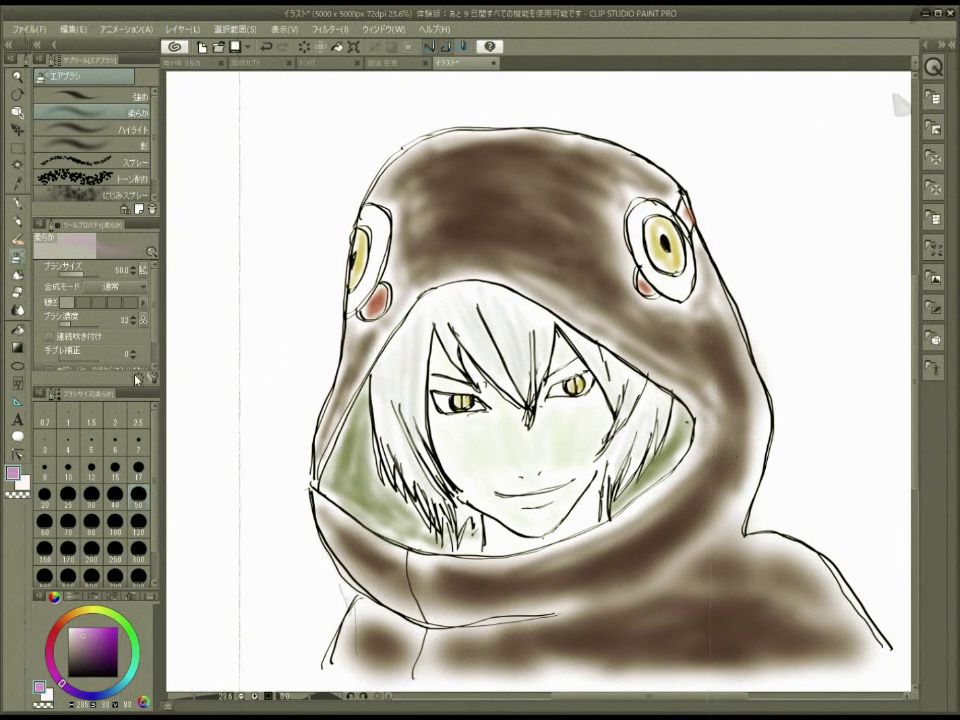
click(115, 467)
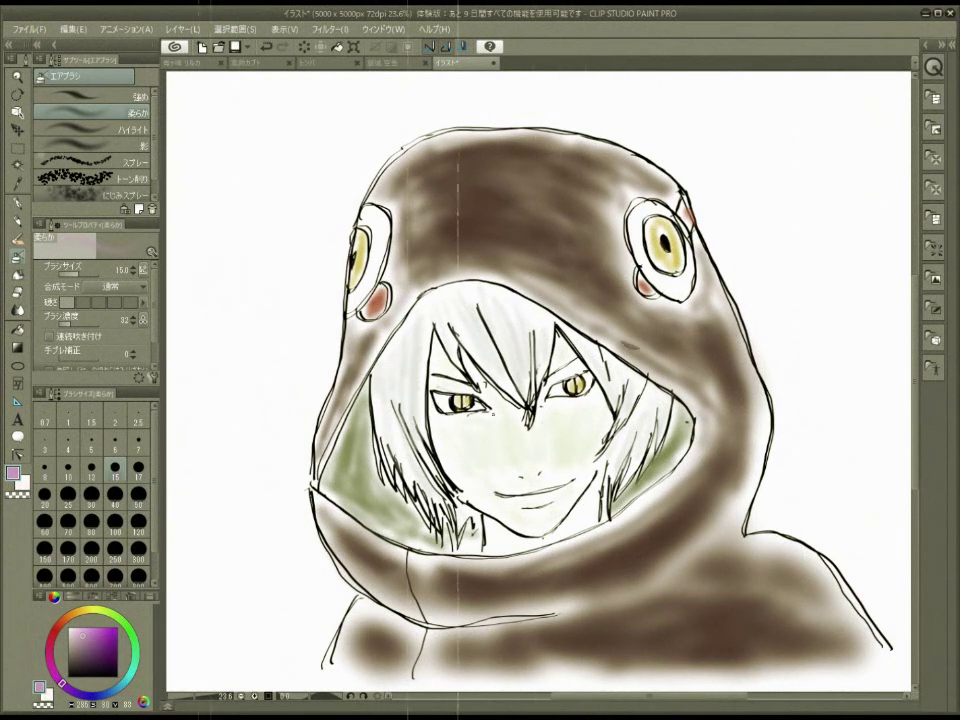